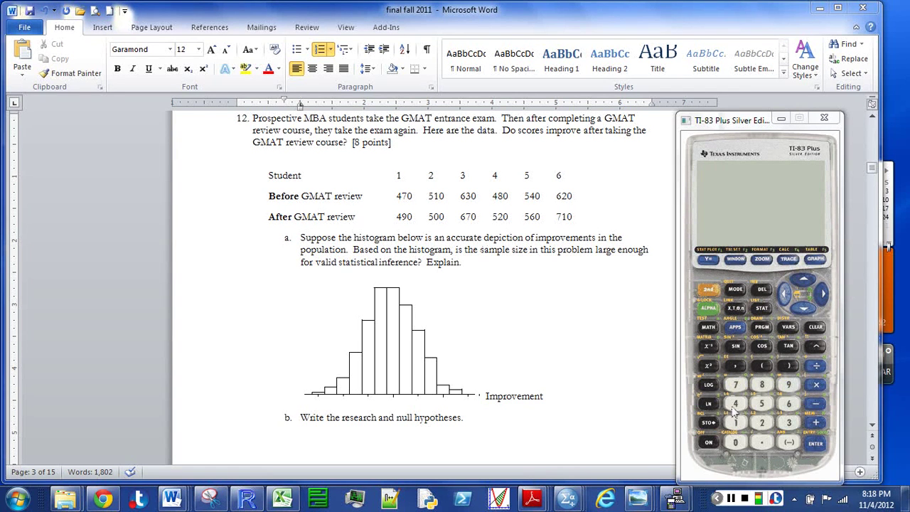
Turn on the calculator, return to the home screen and open the STAT list editor
click(764, 309)
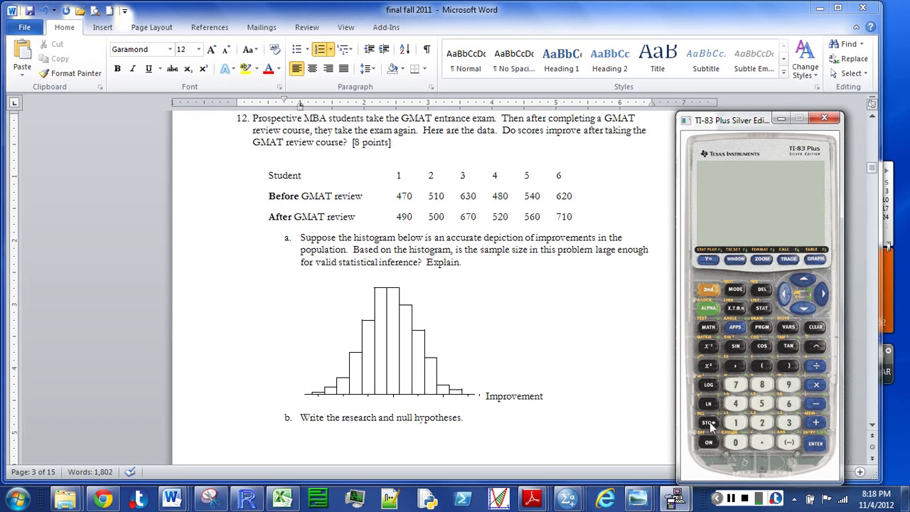
click(705, 444)
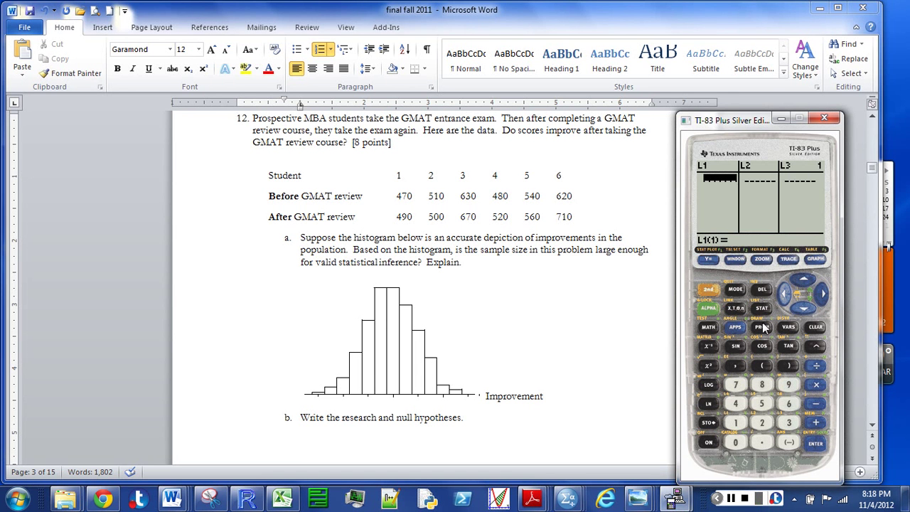
click(708, 291)
click(708, 442)
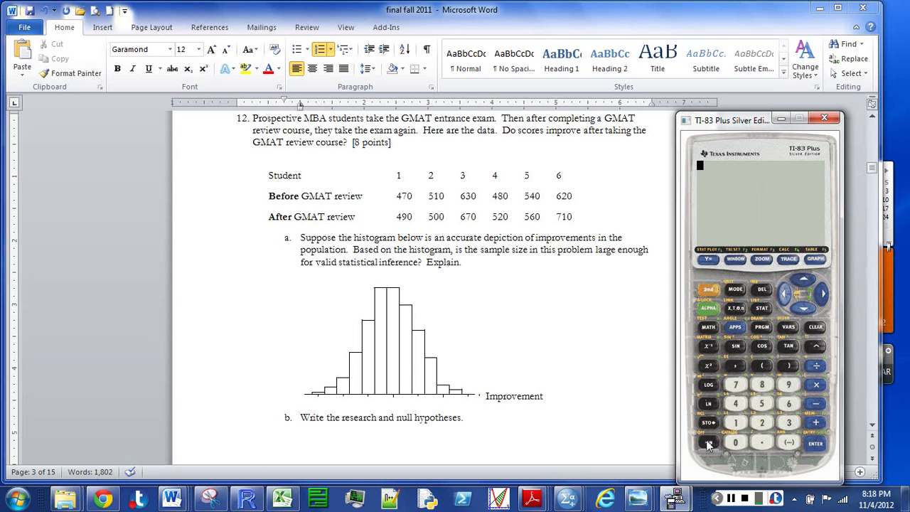
click(762, 309)
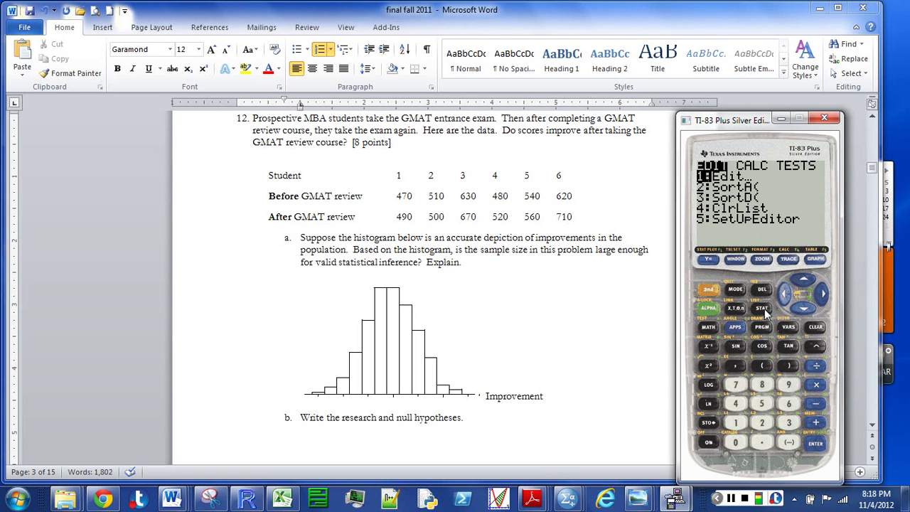
click(816, 443)
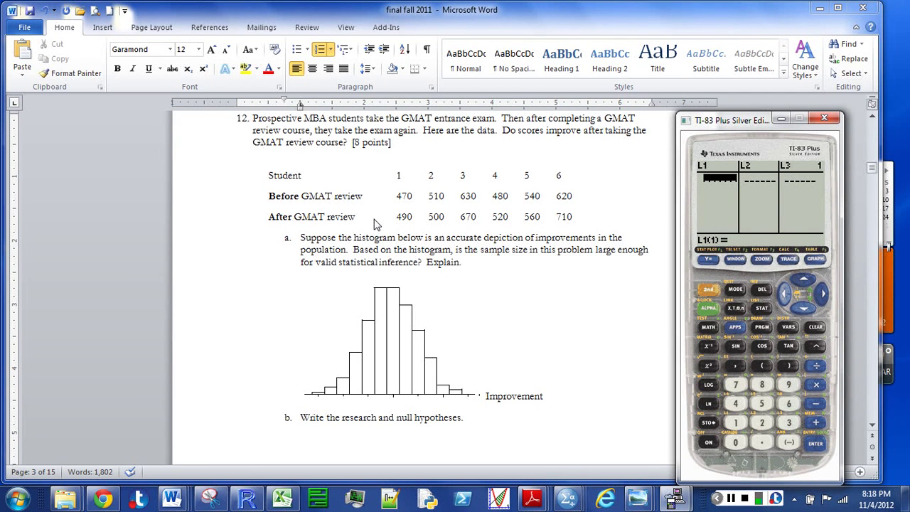
Enter the Before scores 470, 510, 630, 480, 540 and 620 into L1
text(470)
key(Return)
text(510)
key(Return)
text(630)
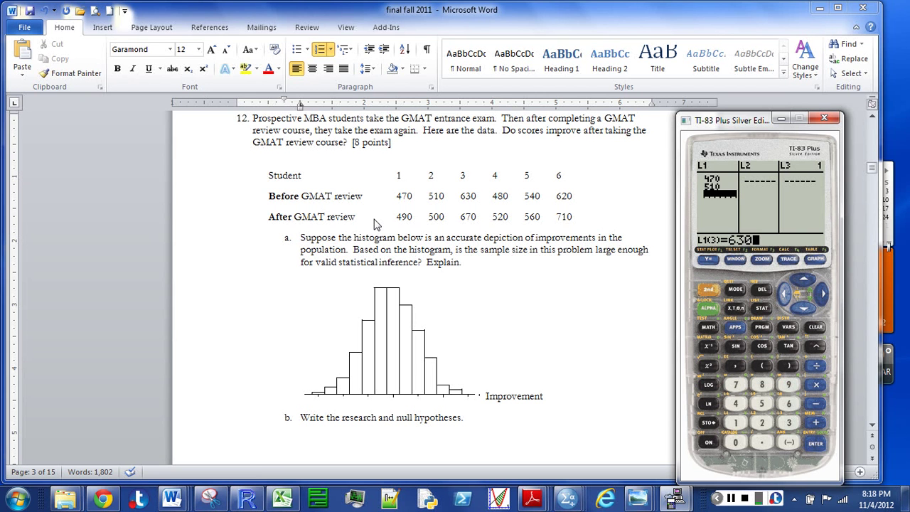
key(Return)
text(480)
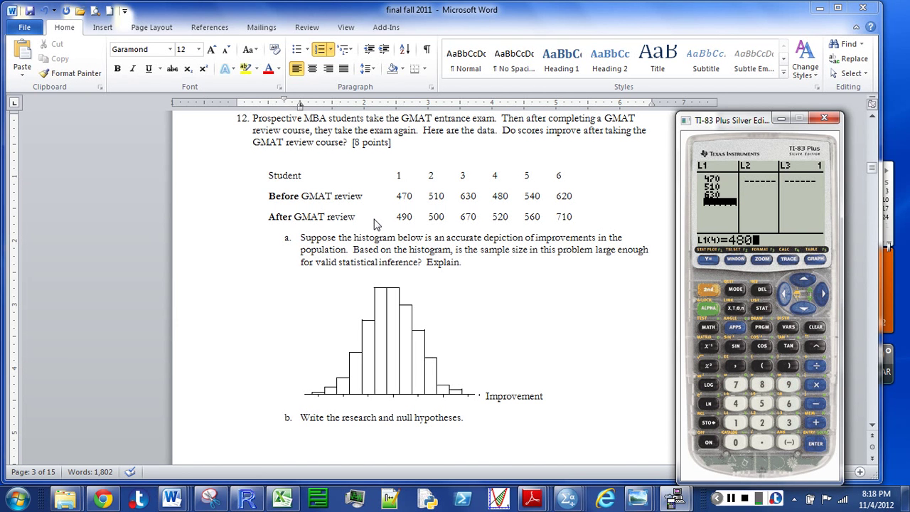
key(Return)
text(540)
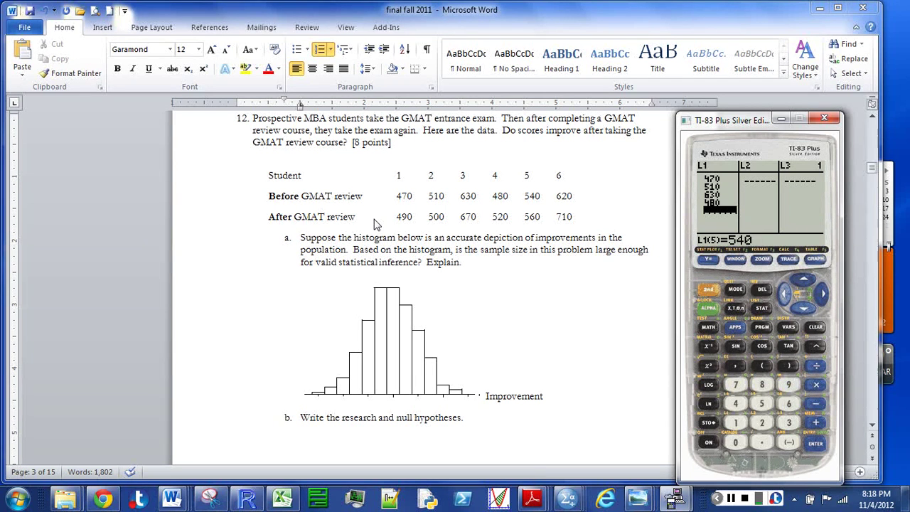
key(Return)
text(620)
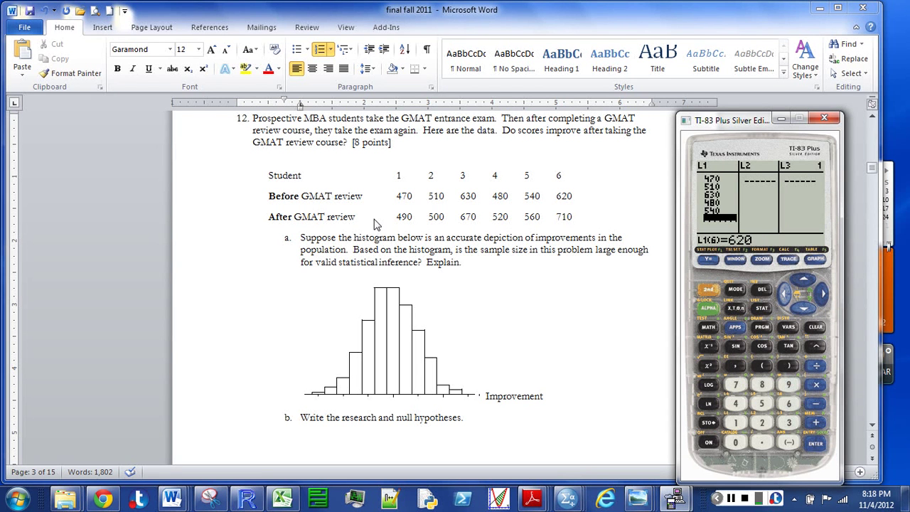
key(Return)
Fill L2 with the After scores 490, 500, 670, 520, 560 and 710
key(Right)
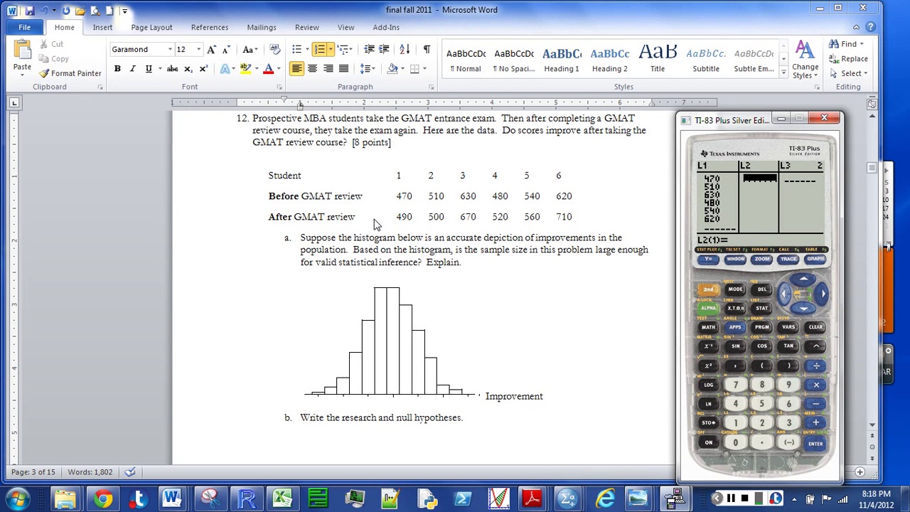
text(490)
key(Return)
text(500)
key(Return)
text(670)
key(Return)
text(520)
key(Return)
text(560)
key(Return)
text(710)
key(Return)
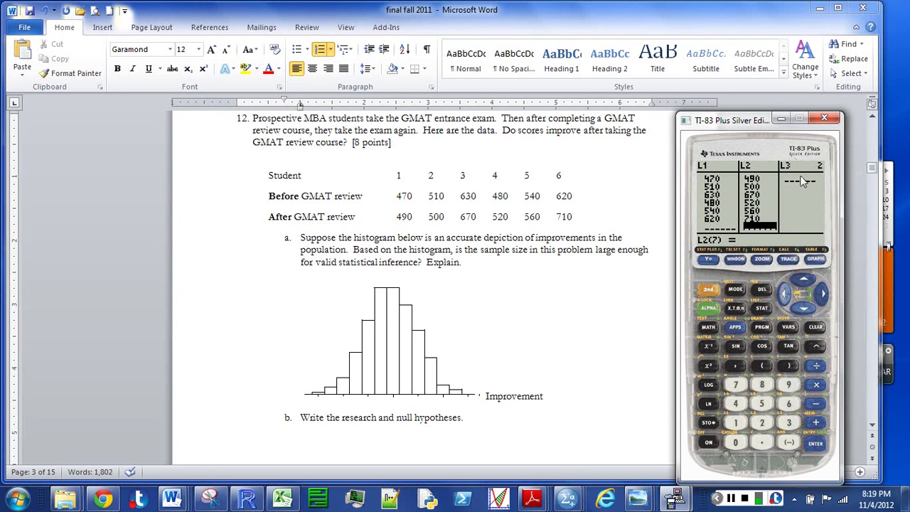
Define the L3 header as L2−L1, giving differences 20, -10, 40, 40, 20, 90
key(Right)
key(Up)
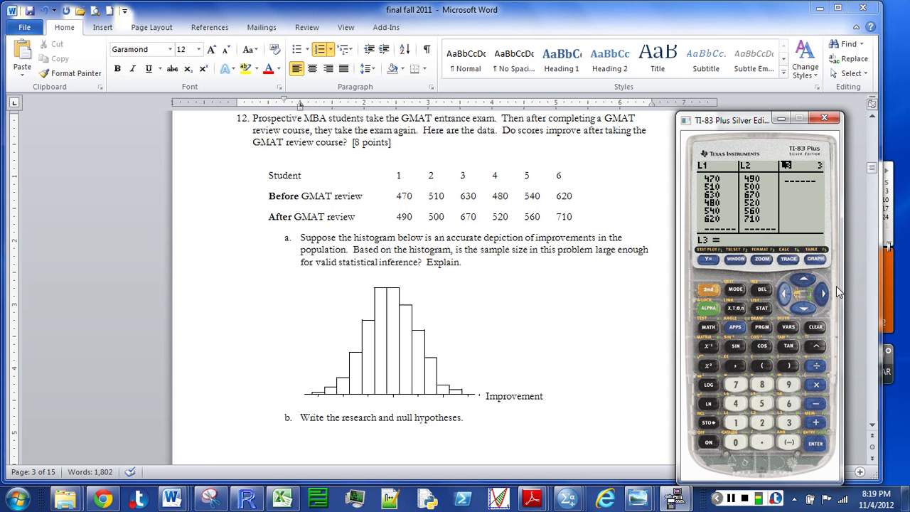
click(711, 289)
click(762, 423)
click(819, 404)
click(744, 427)
click(816, 444)
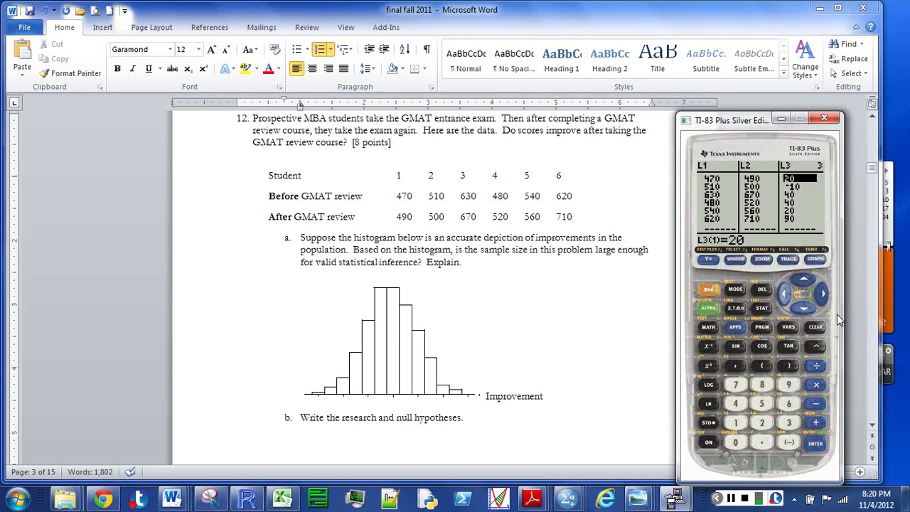
Open 2:T-Test… from the STAT TESTS menu
click(762, 309)
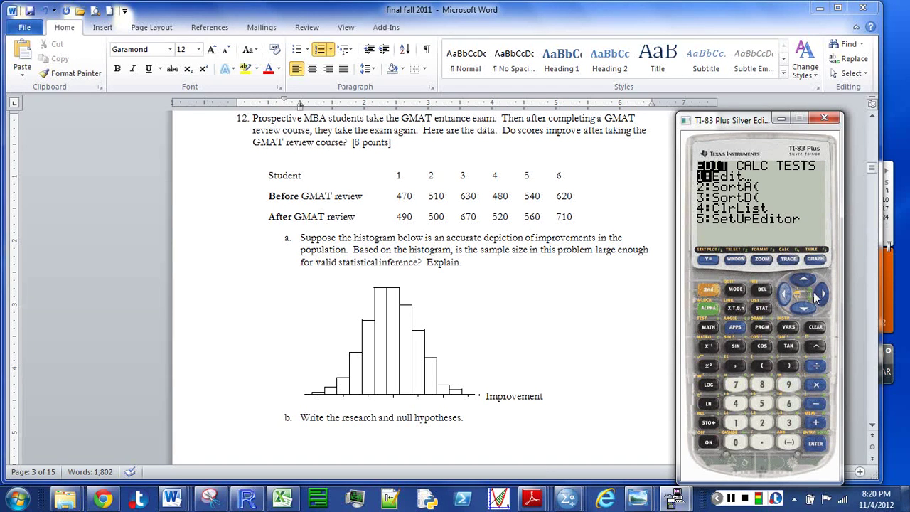
click(822, 294)
click(823, 294)
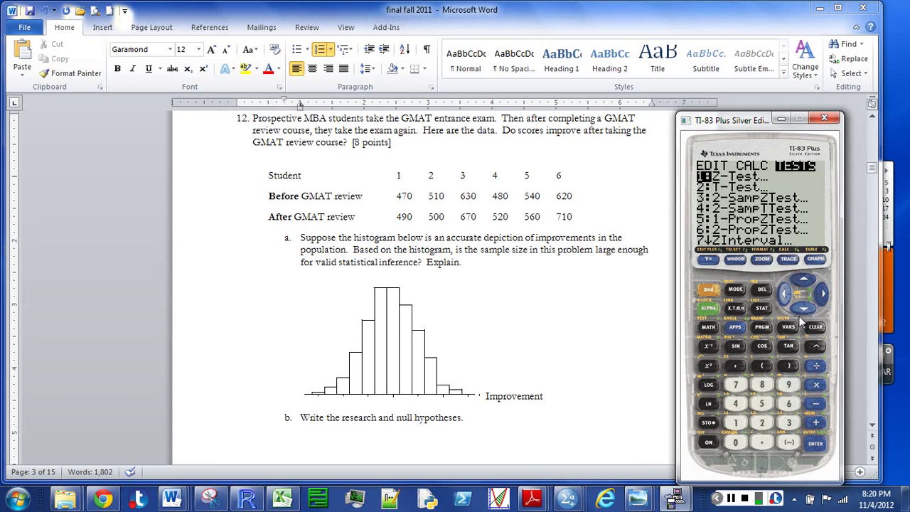
click(802, 315)
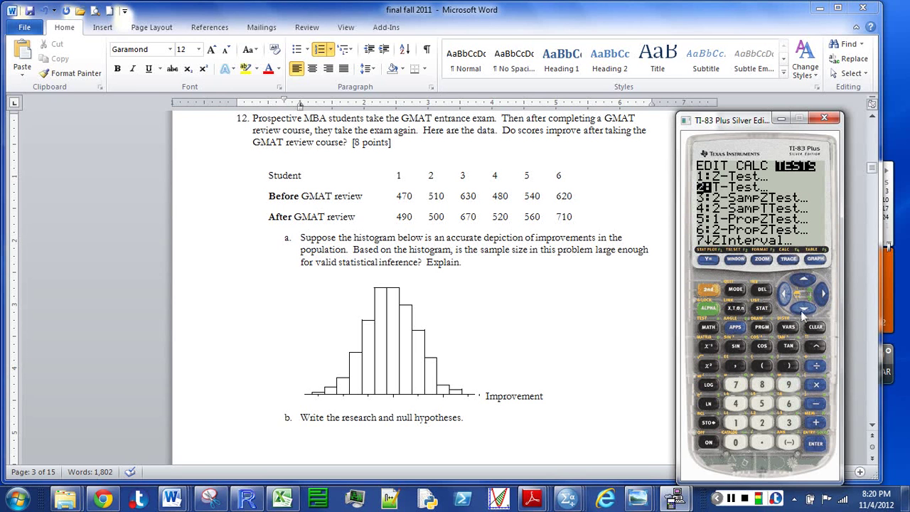
click(815, 443)
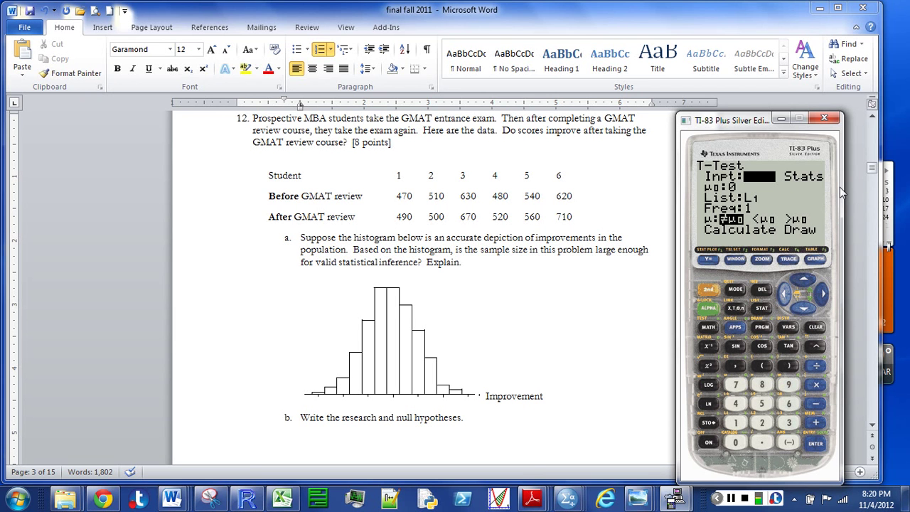
Set the T-Test μ0 to 0 and the data list to L3
key(Down)
text(0)
key(Return)
click(708, 290)
click(789, 423)
key(Return)
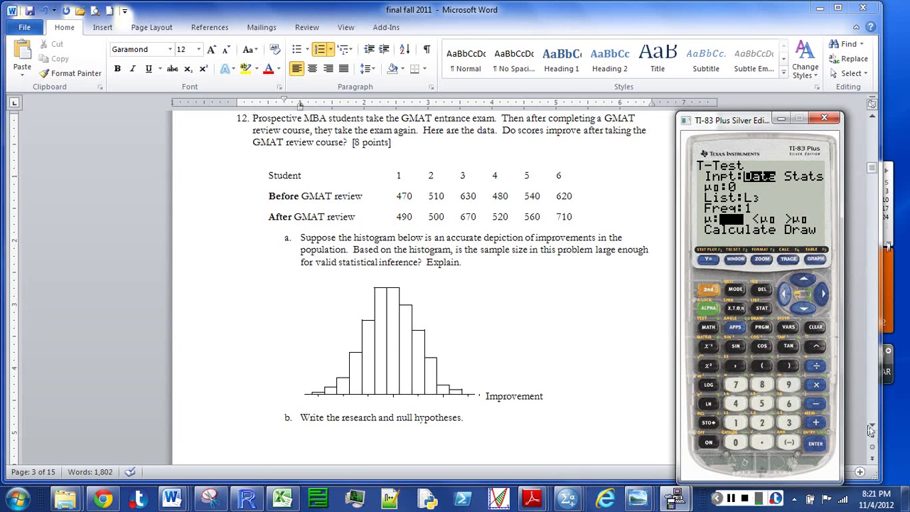
Choose the >μ0 alternative and calculate, giving t=2.454403468 and p=.0288117836
key(Right)
key(Right)
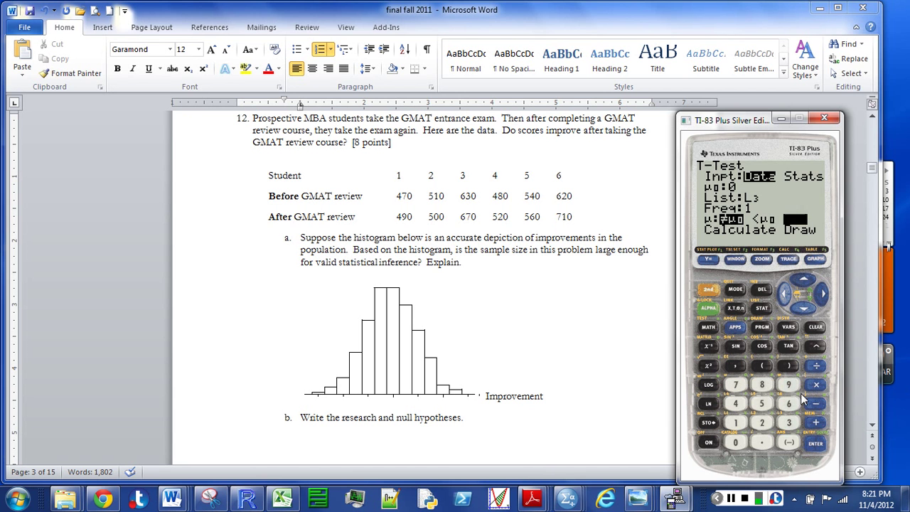
click(816, 444)
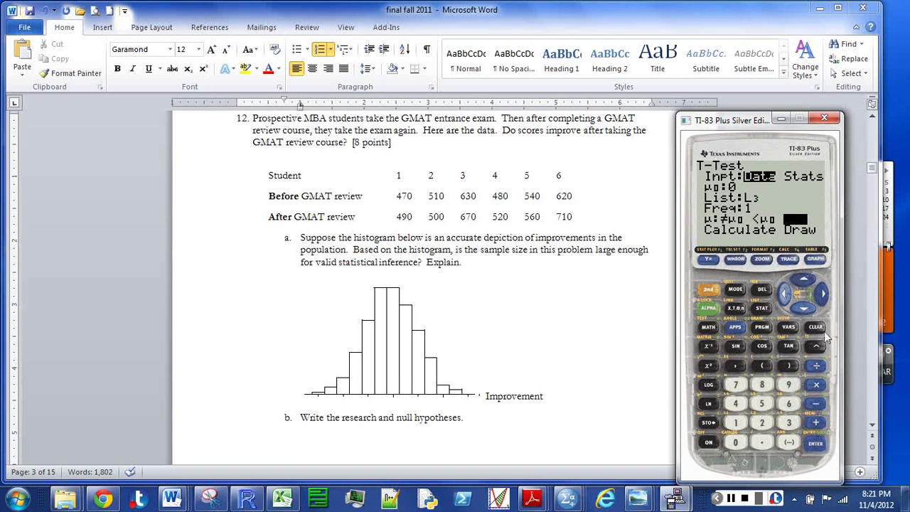
click(802, 310)
click(816, 443)
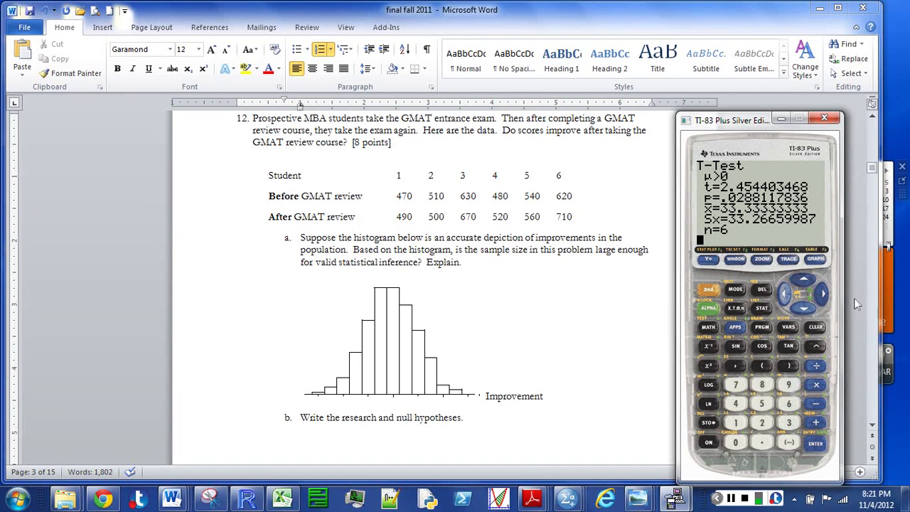
Recompute L3 in the list editor as L2−L1
click(762, 309)
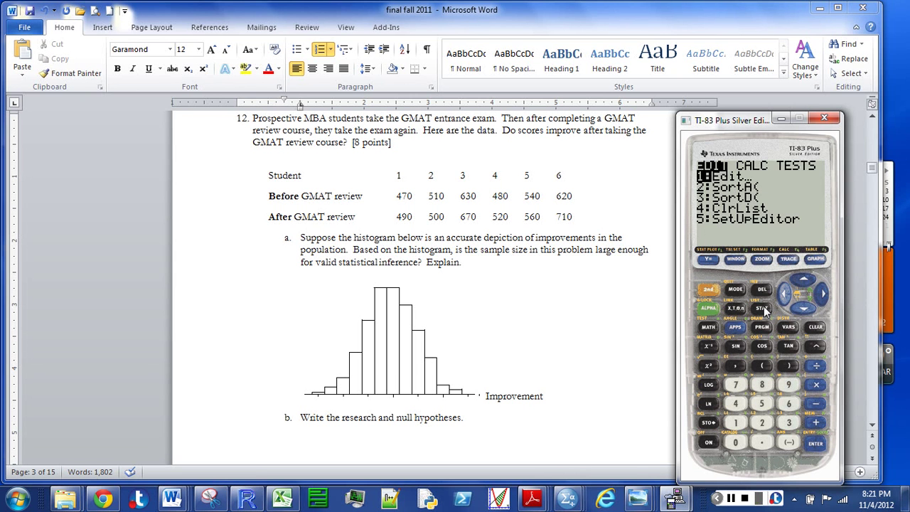
click(815, 445)
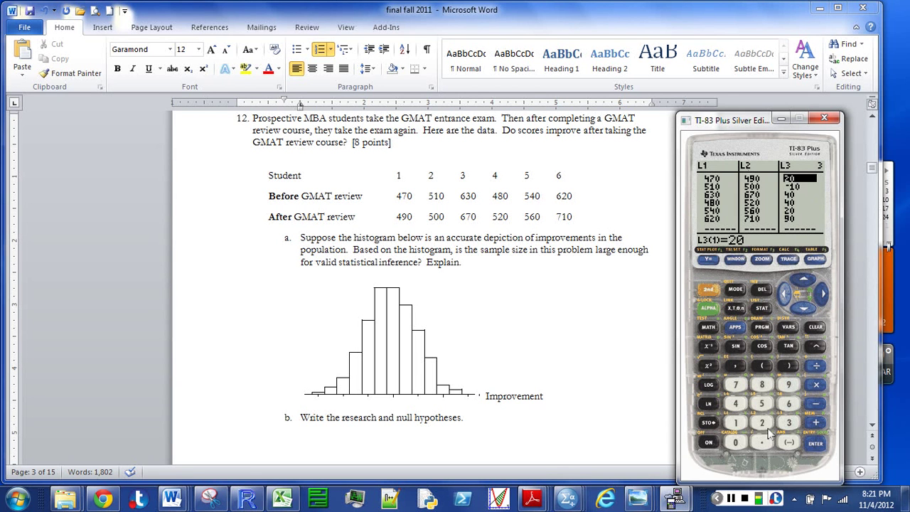
click(803, 280)
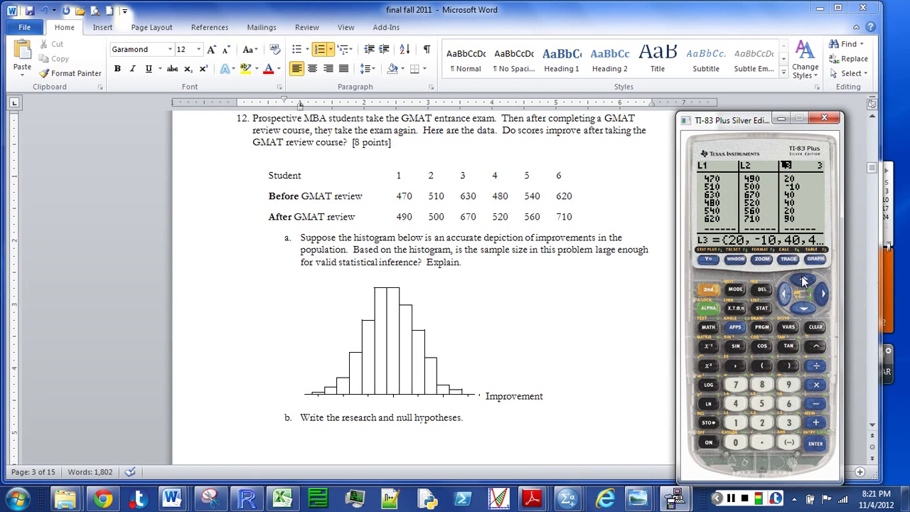
click(702, 291)
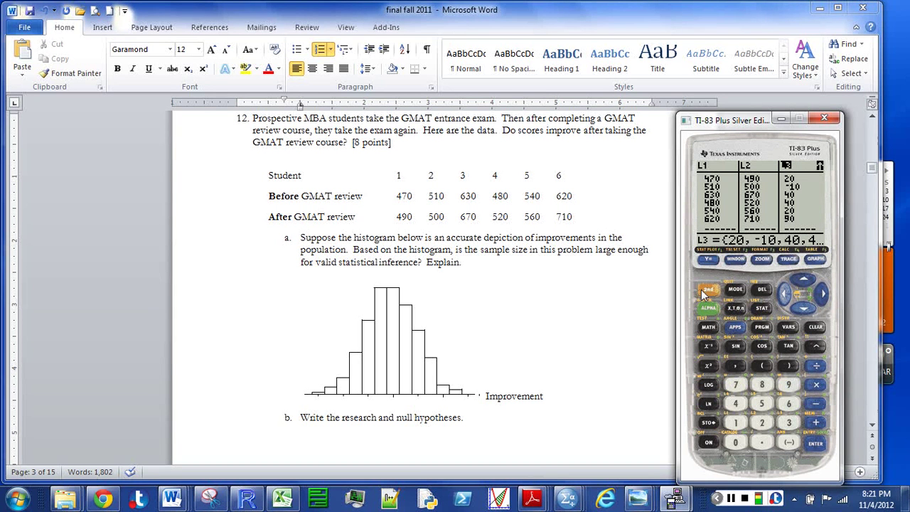
click(763, 424)
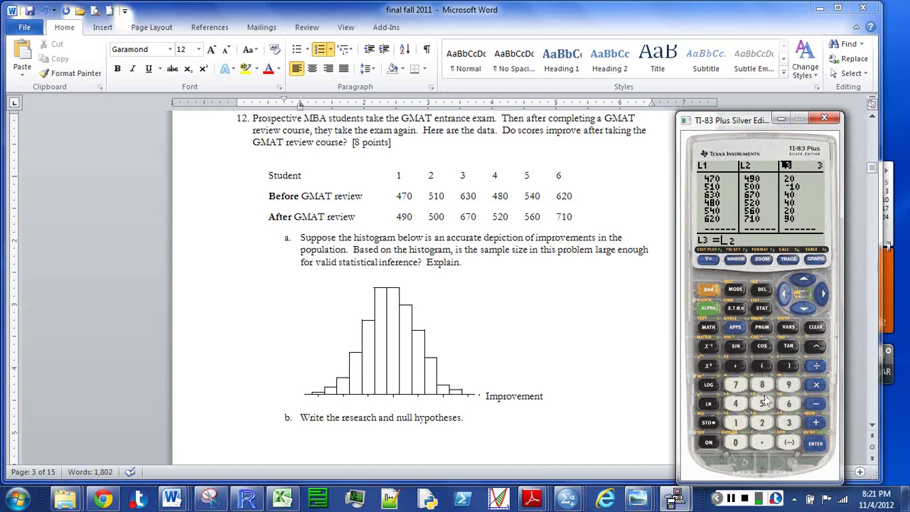
click(816, 403)
click(707, 291)
click(736, 423)
click(814, 444)
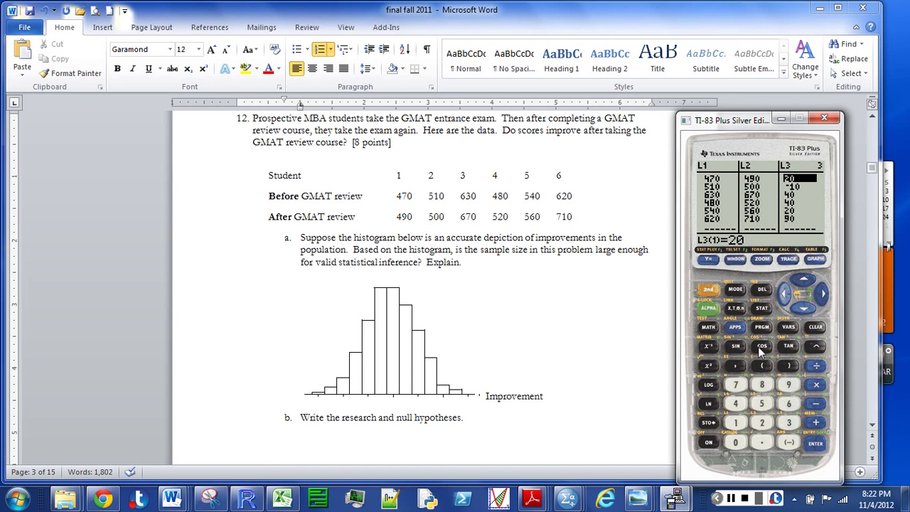
Reopen the T-Test setup from STAT TESTS, still on List L3 and >μ0
click(761, 308)
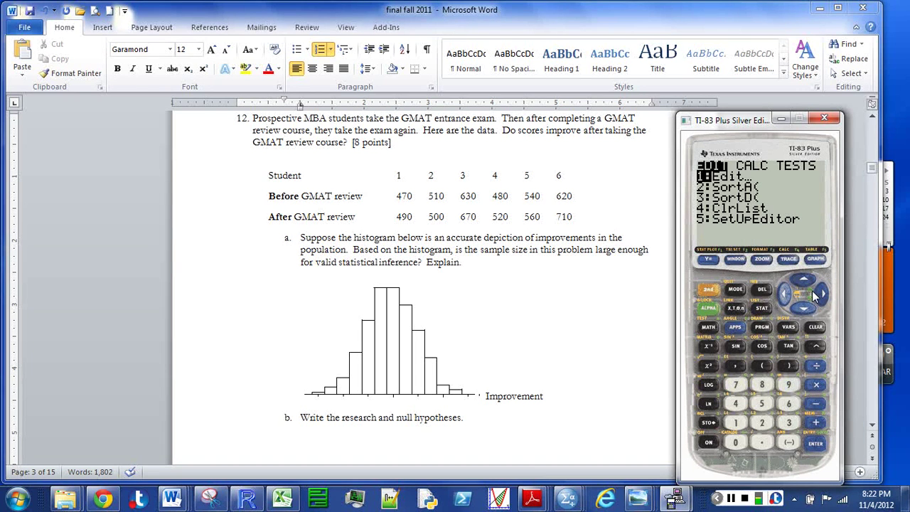
click(820, 295)
click(823, 298)
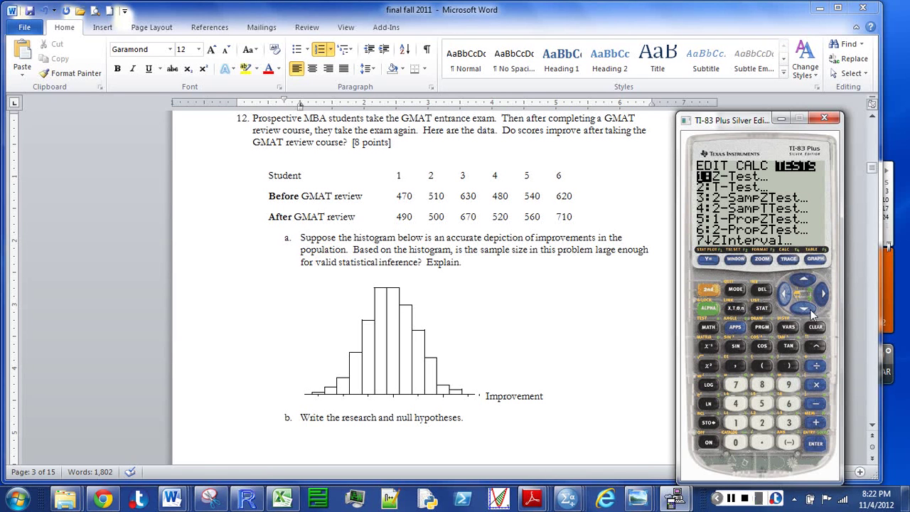
click(797, 308)
click(815, 443)
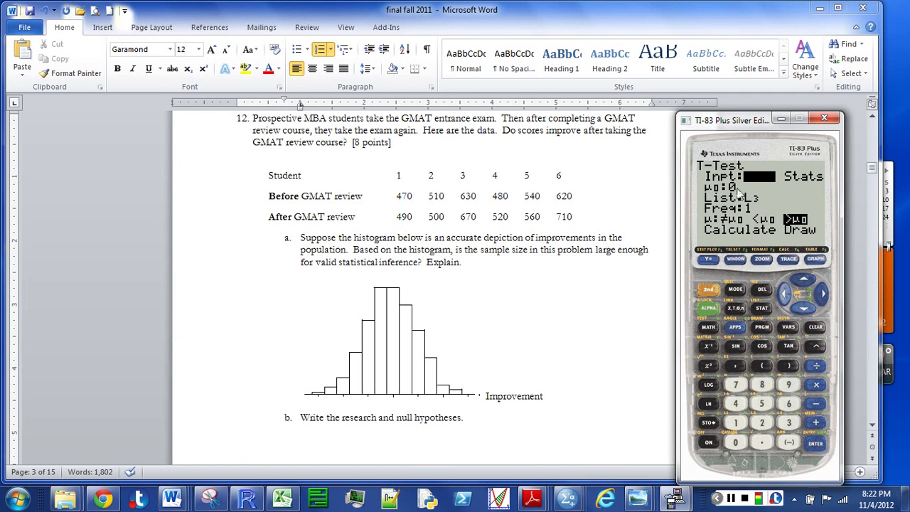